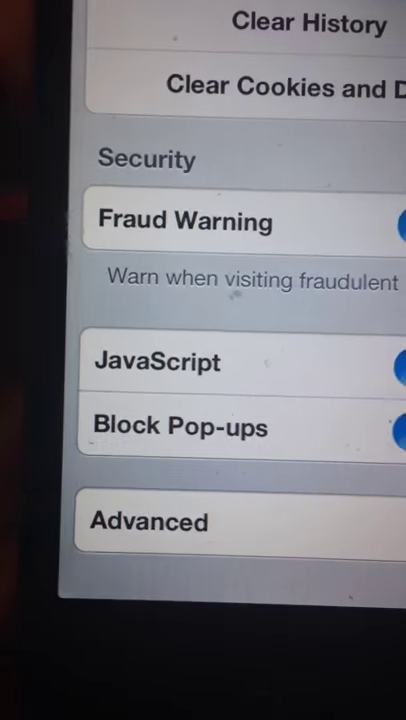
{"action": "scroll", "coordinate": [96, 433], "scroll_direction": "up", "scroll_amount": 5}
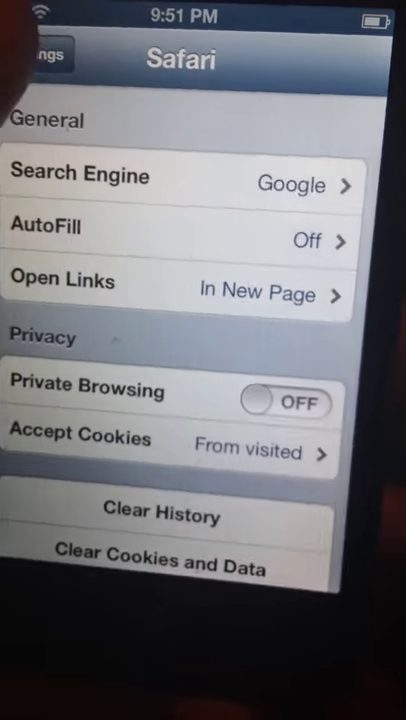
Back out of Safari settings to the main Settings list showing Sounds, Privacy and iCloud
{"action": "left_click", "coordinate": [95, 120]}
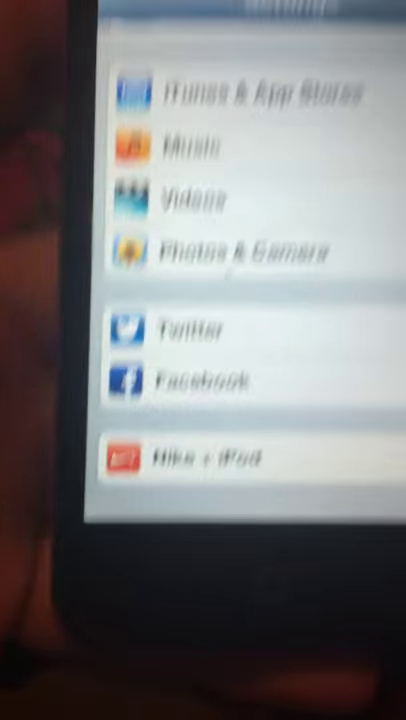
{"action": "scroll", "coordinate": [200, 300], "scroll_direction": "up", "scroll_amount": 5}
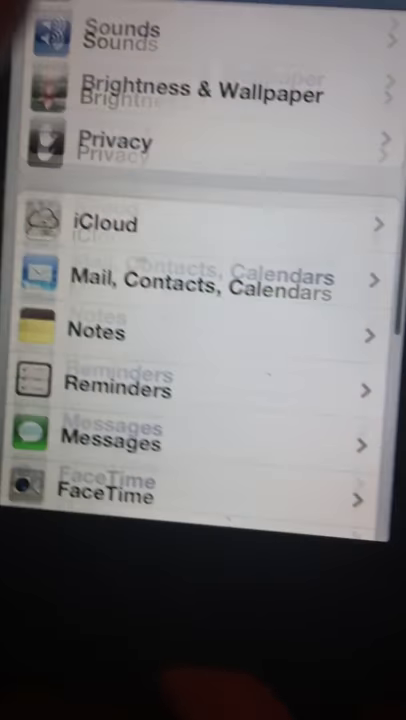